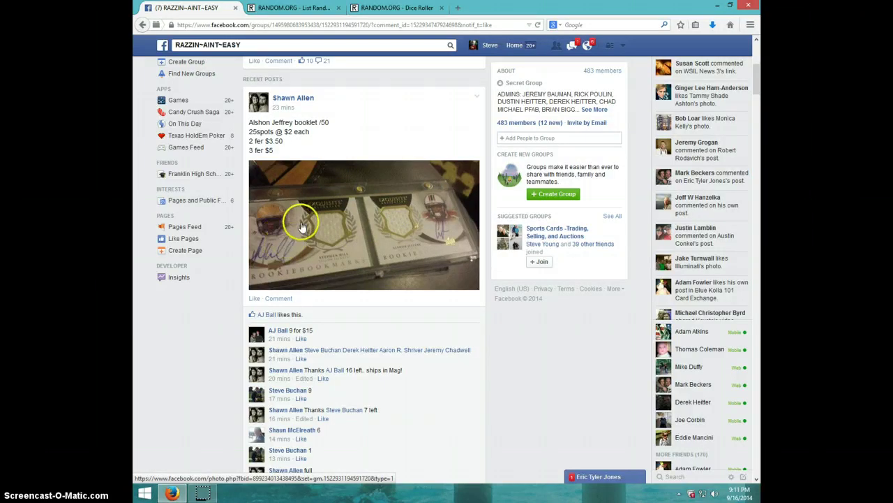
pyautogui.scroll(-10, 328, 231)
pyautogui.scroll(-8, 328, 210)
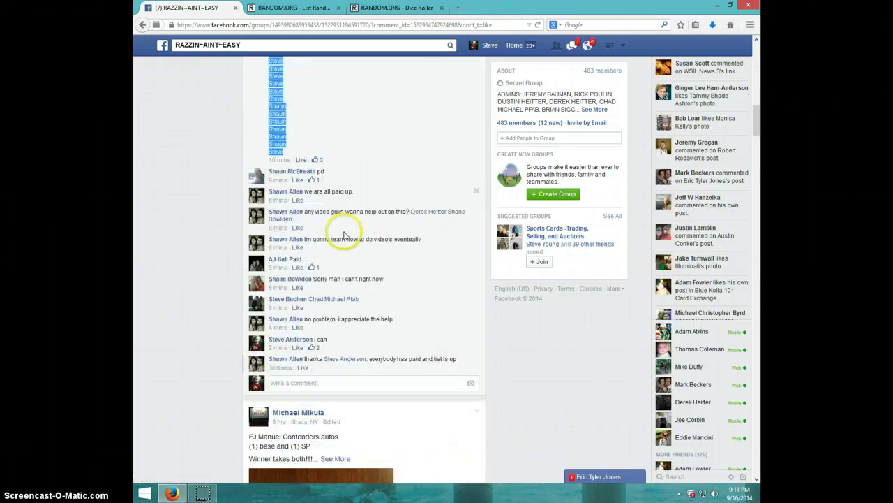
pyautogui.scroll(-3, 328, 182)
pyautogui.scroll(5, 330, 178)
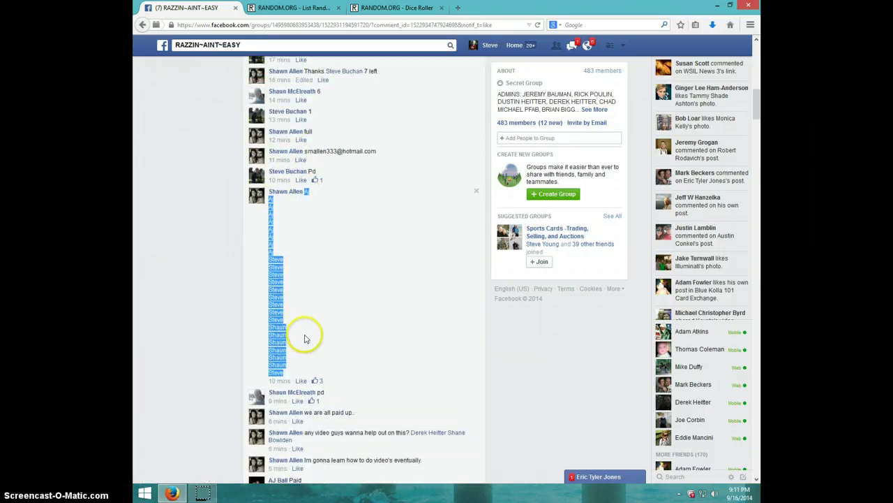
pyautogui.scroll(-4, 307, 336)
pyautogui.scroll(-3, 308, 335)
# Comment 'LIVE' on the group's card-break post listing the paid-up participants
pyautogui.click(346, 382)
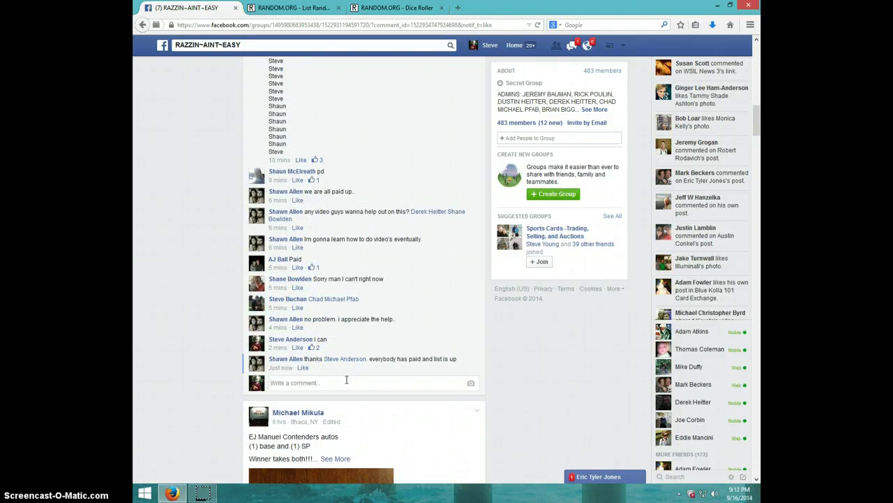
pyautogui.write('LiVE')
pyautogui.press('Return')
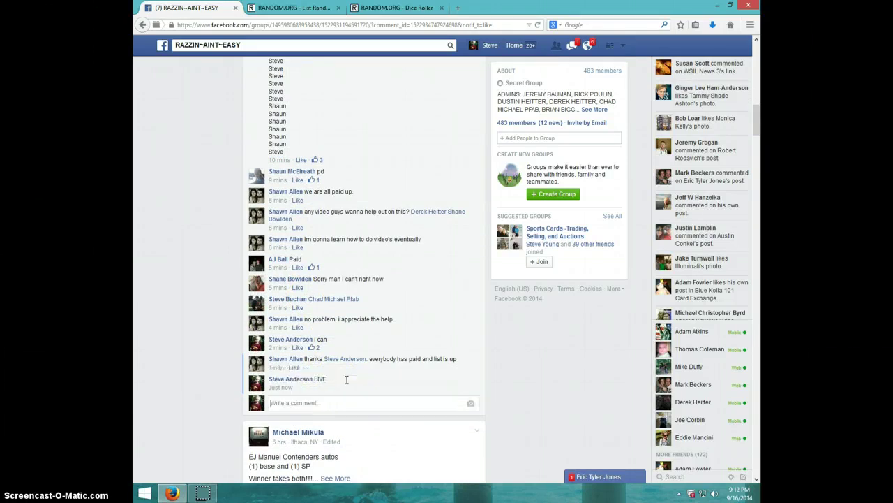
# Roll two dice on RANDOM.ORG's Dice Roller, getting 1 and 5, and return to the List Randomizer
pyautogui.click(734, 493)
pyautogui.click(391, 8)
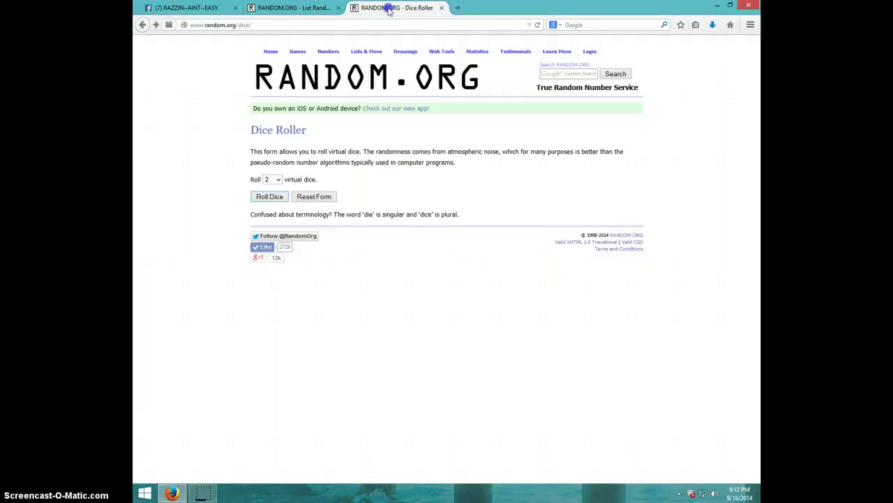
pyautogui.click(269, 196)
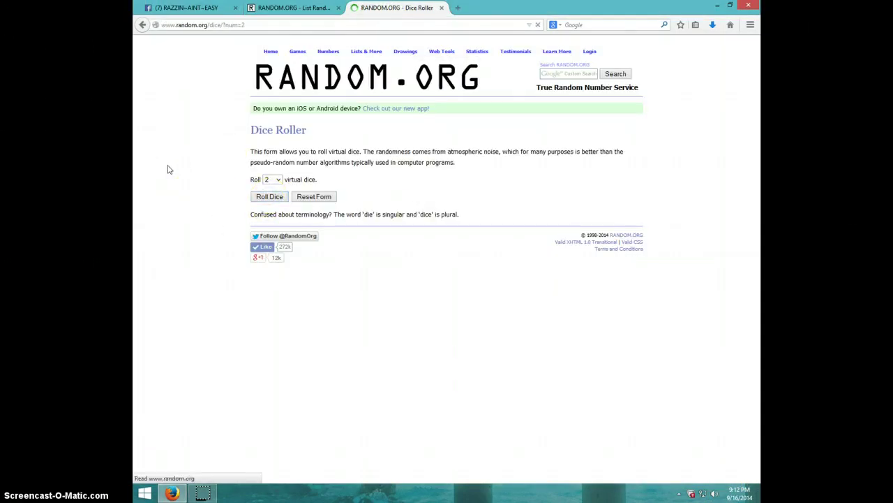
pyautogui.click(293, 8)
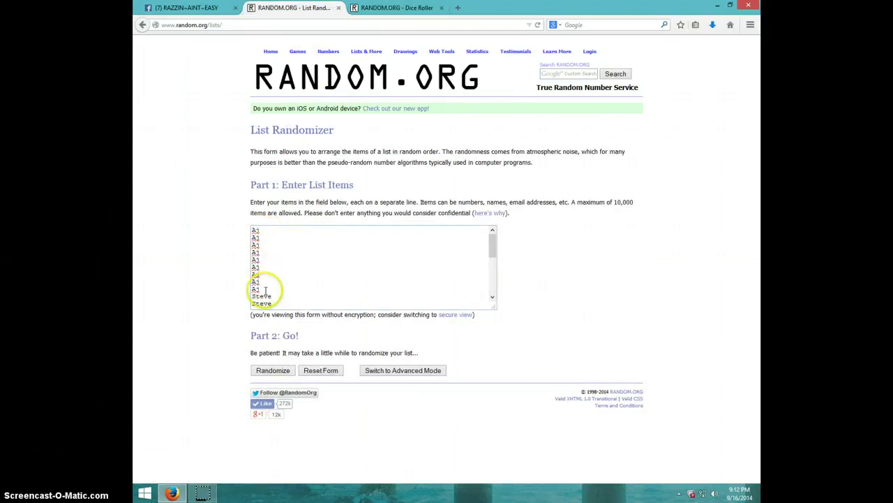
pyautogui.scroll(-5, 272, 272)
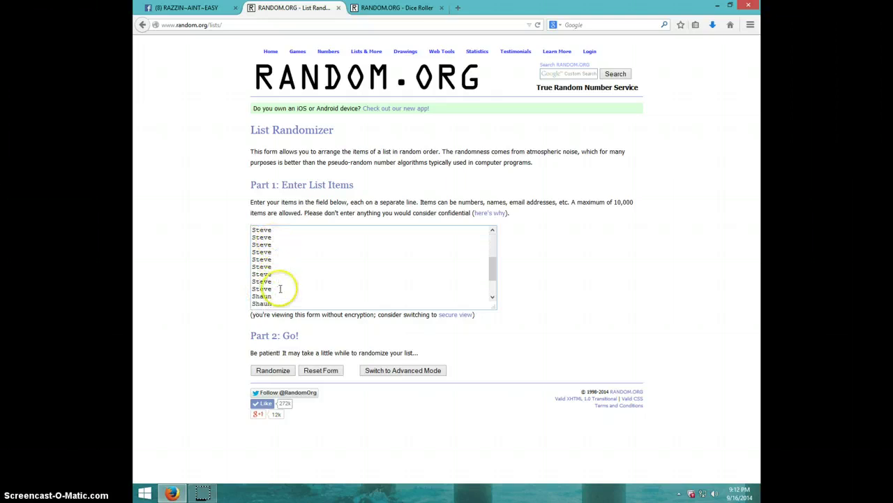
pyautogui.scroll(-3, 280, 288)
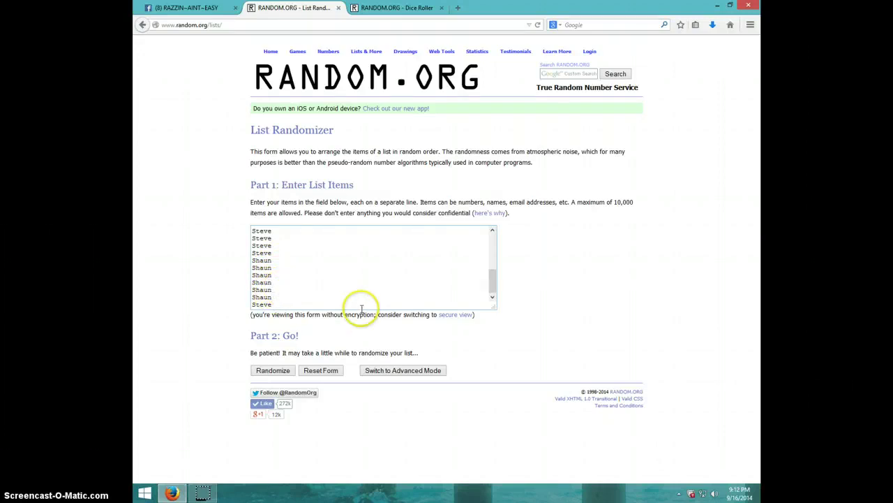
pyautogui.click(398, 7)
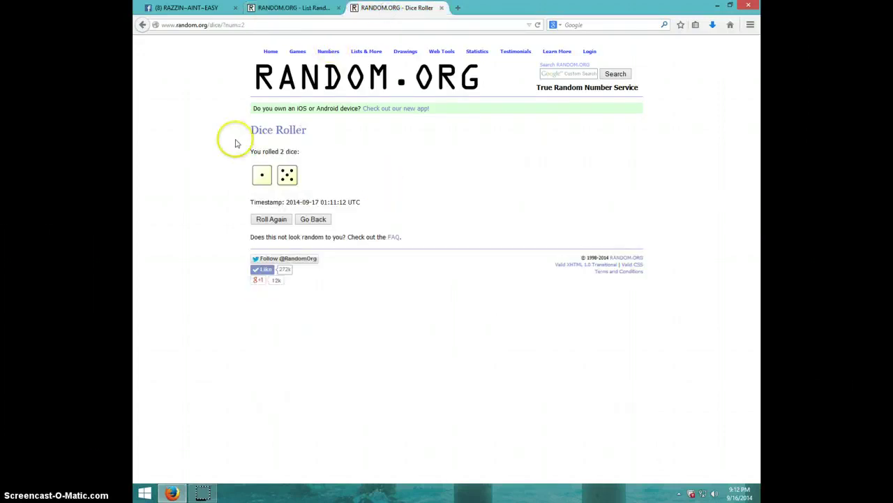
pyautogui.click(293, 8)
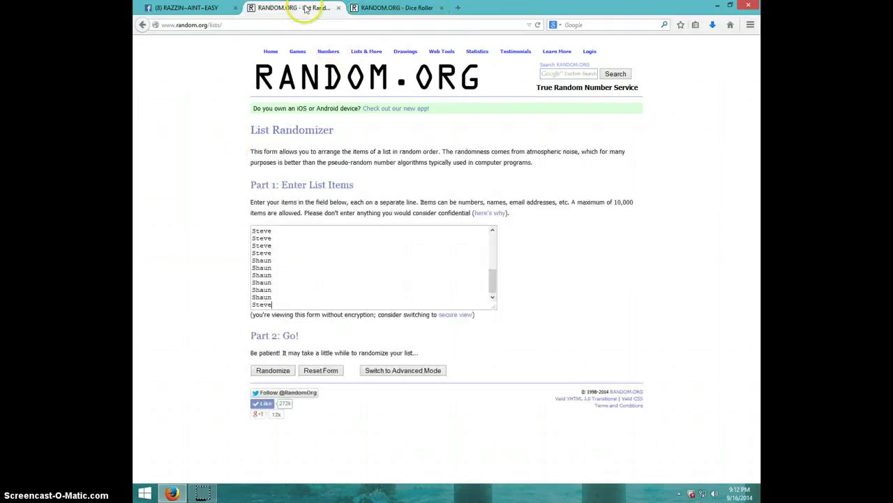
# Shuffle the 25-name list six times, rechecking the dice result midway
pyautogui.click(739, 494)
pyautogui.click(272, 370)
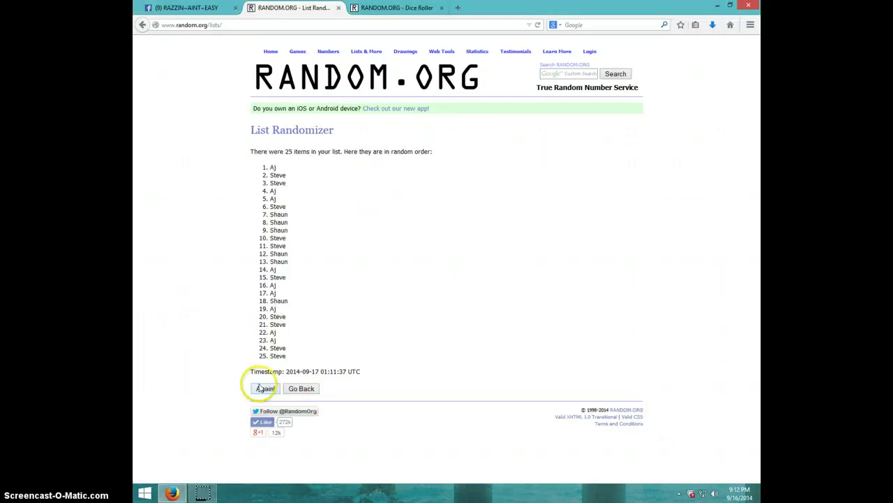
pyautogui.click(265, 388)
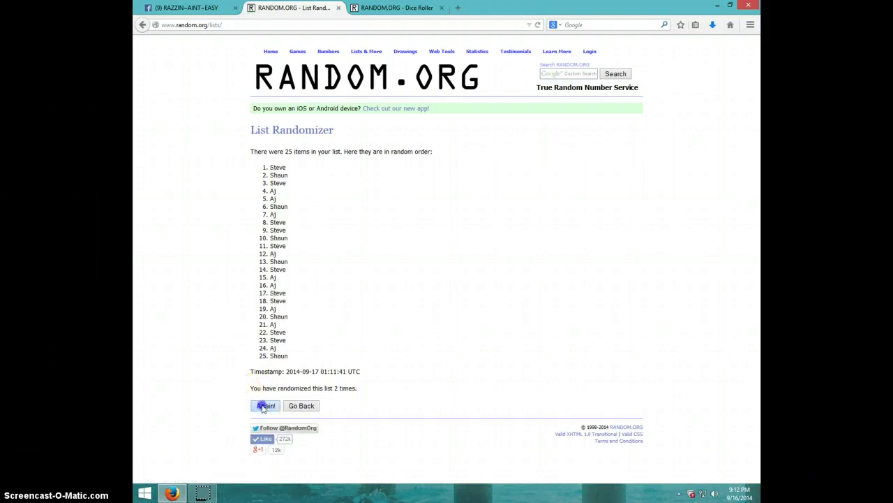
pyautogui.click(263, 407)
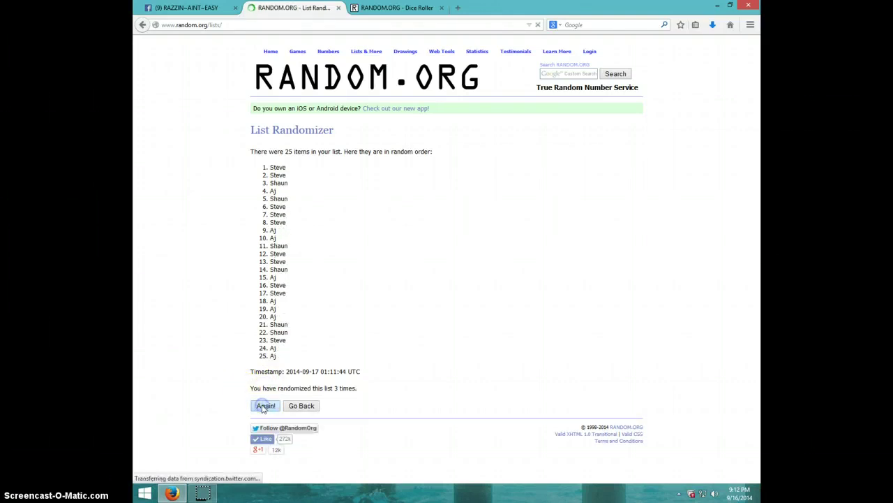
pyautogui.click(264, 407)
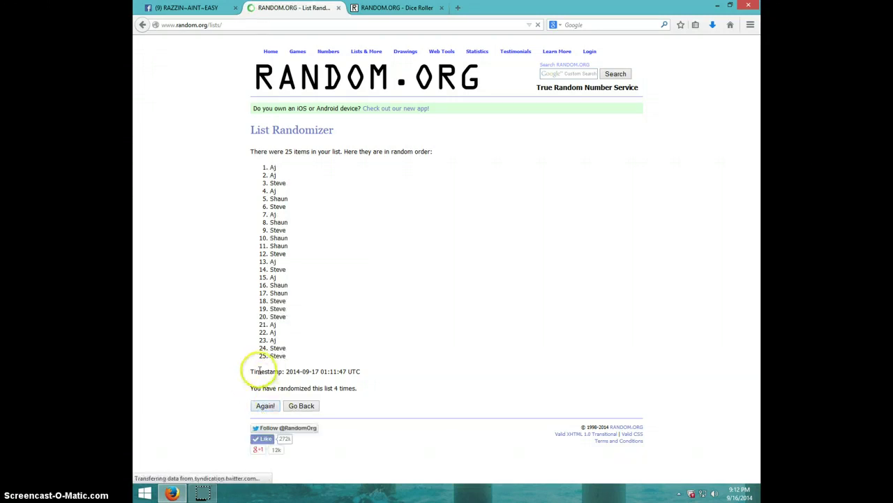
pyautogui.click(264, 407)
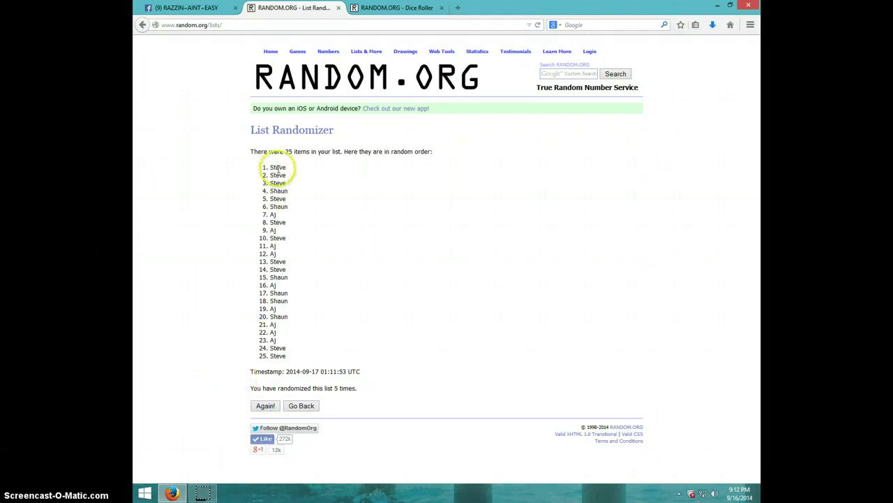
pyautogui.click(390, 8)
pyautogui.click(293, 8)
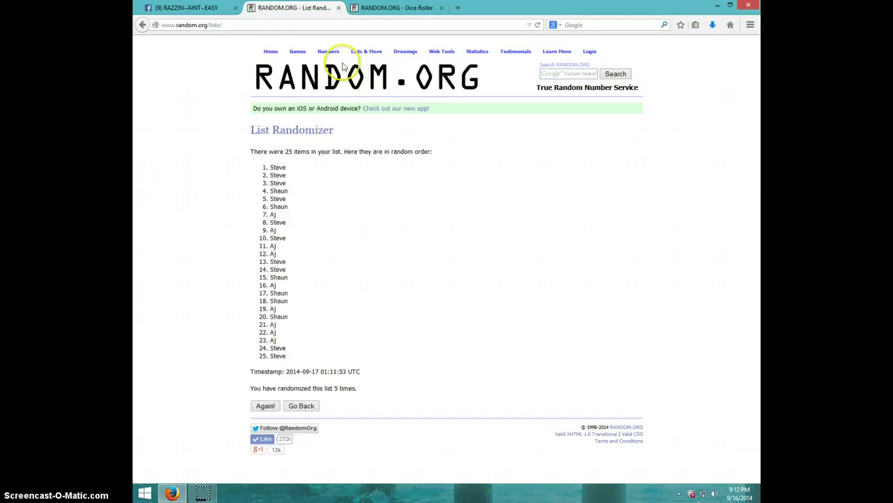
pyautogui.click(738, 494)
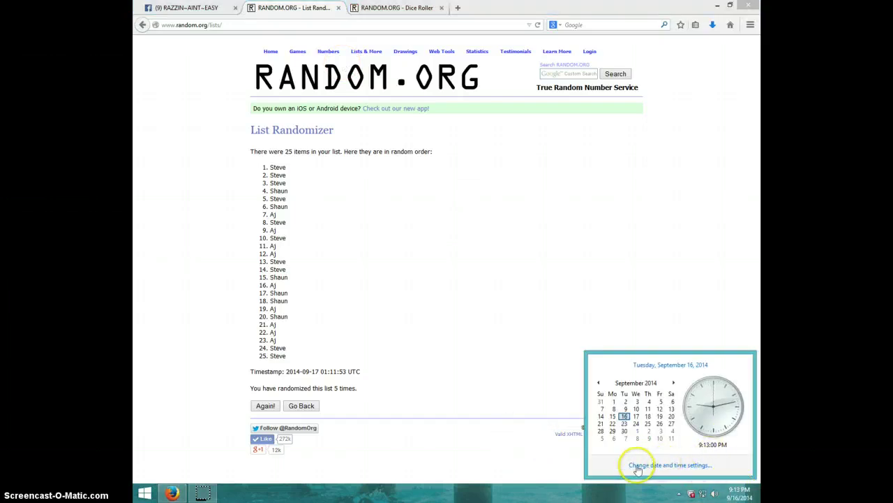
pyautogui.click(259, 406)
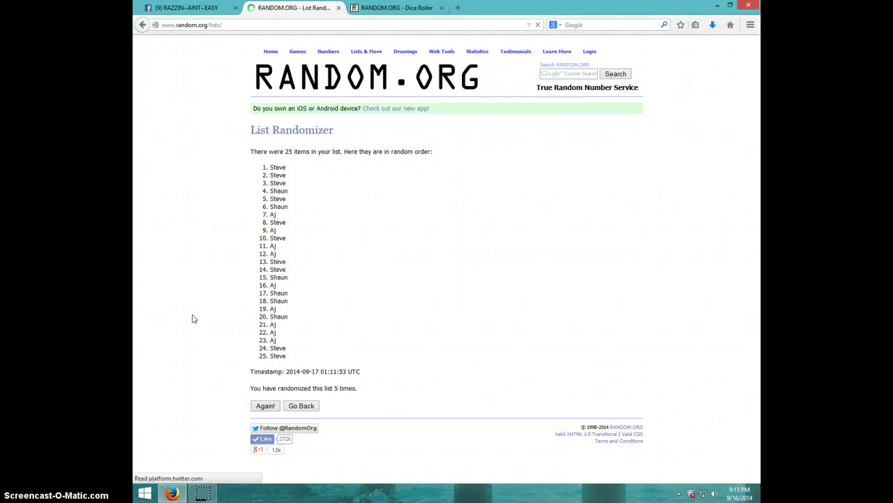
# Highlight Steve at position 1 of the shuffled list and recheck the dice result
pyautogui.click(286, 168)
pyautogui.doubleClick(287, 168)
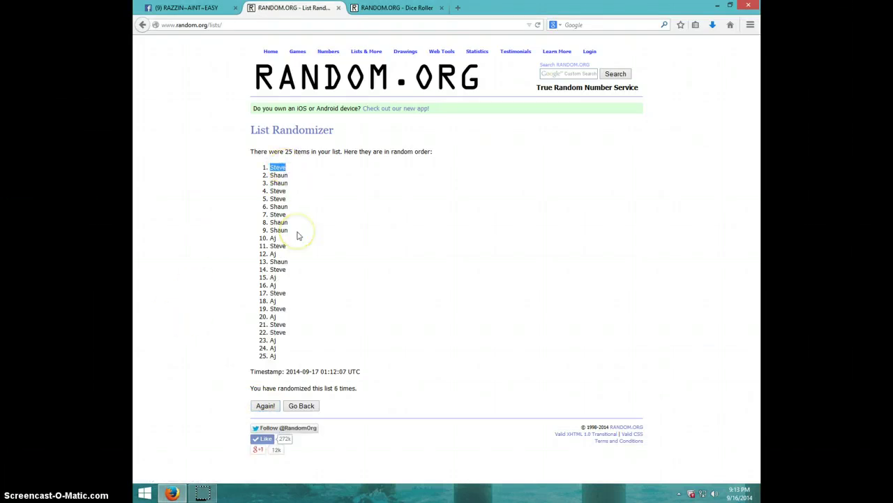
pyautogui.click(379, 8)
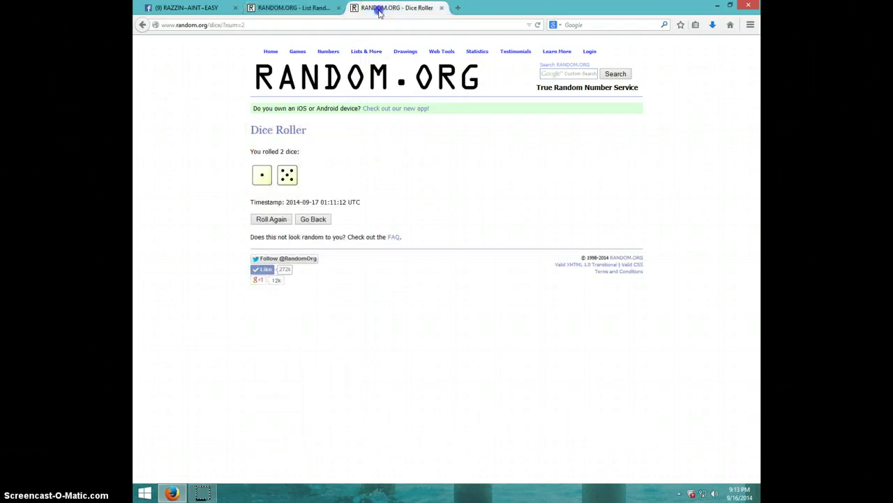
pyautogui.click(293, 8)
pyautogui.click(740, 491)
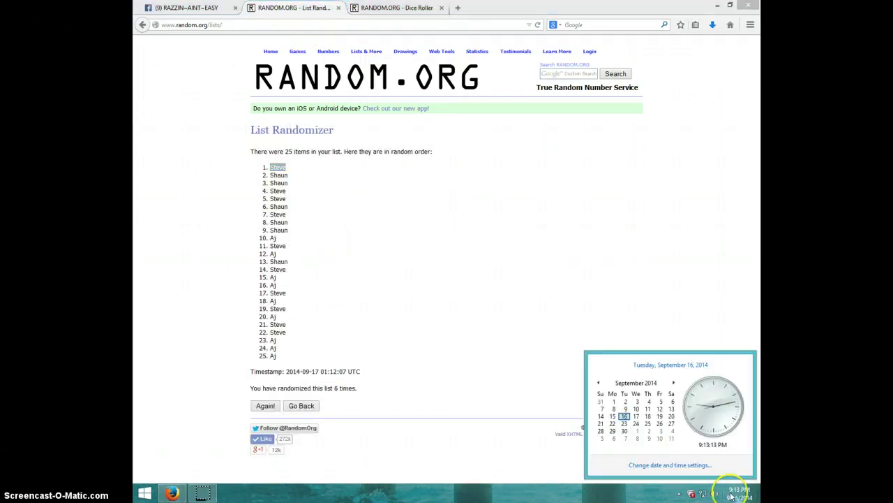
# Comment 'DONE' on the Facebook group thread below the LIVE comment
pyautogui.click(189, 11)
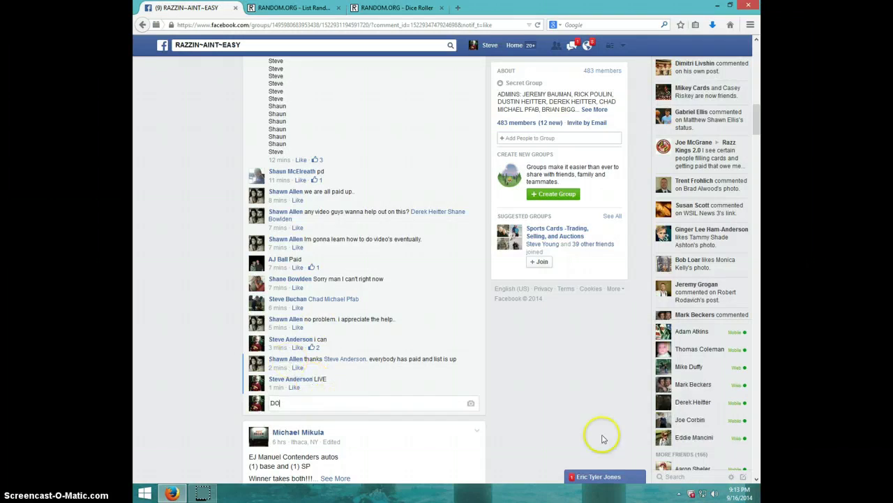
pyautogui.write('NE')
pyautogui.press('Return')
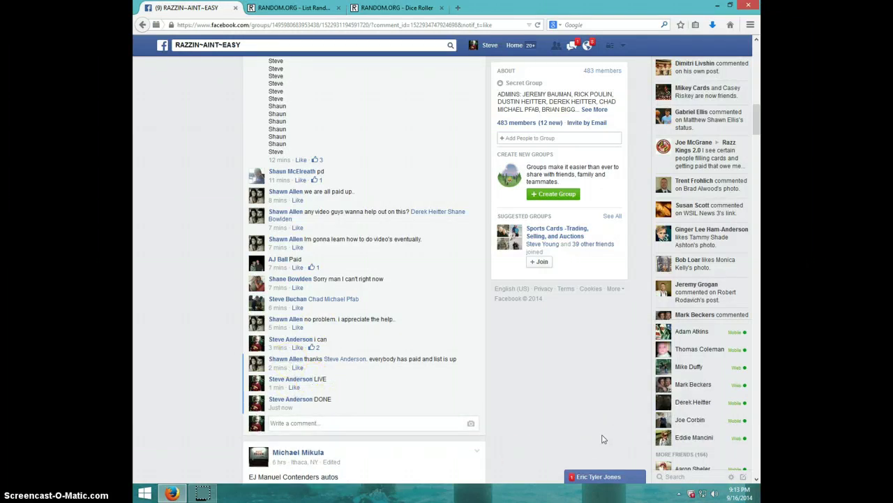
pyautogui.click(740, 493)
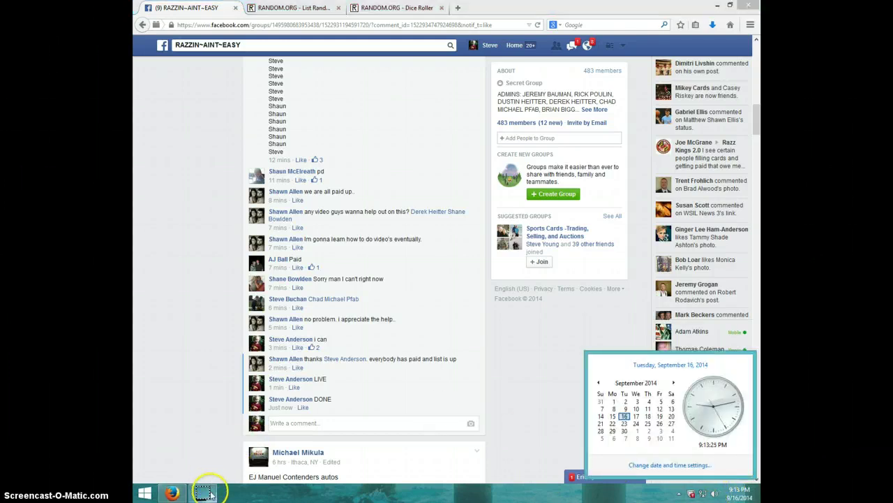